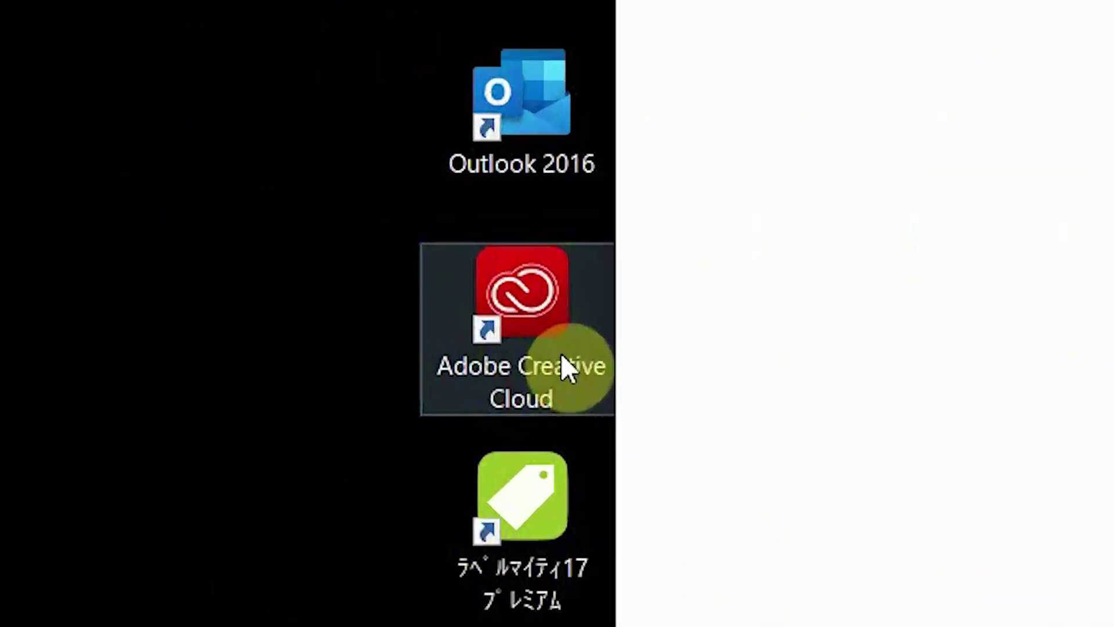
Launch Premiere Pro v13.1.5 from Creative Cloud Desktop, then minimise the Creative Cloud window
{"action": "double_click", "coordinate": [631, 380]}
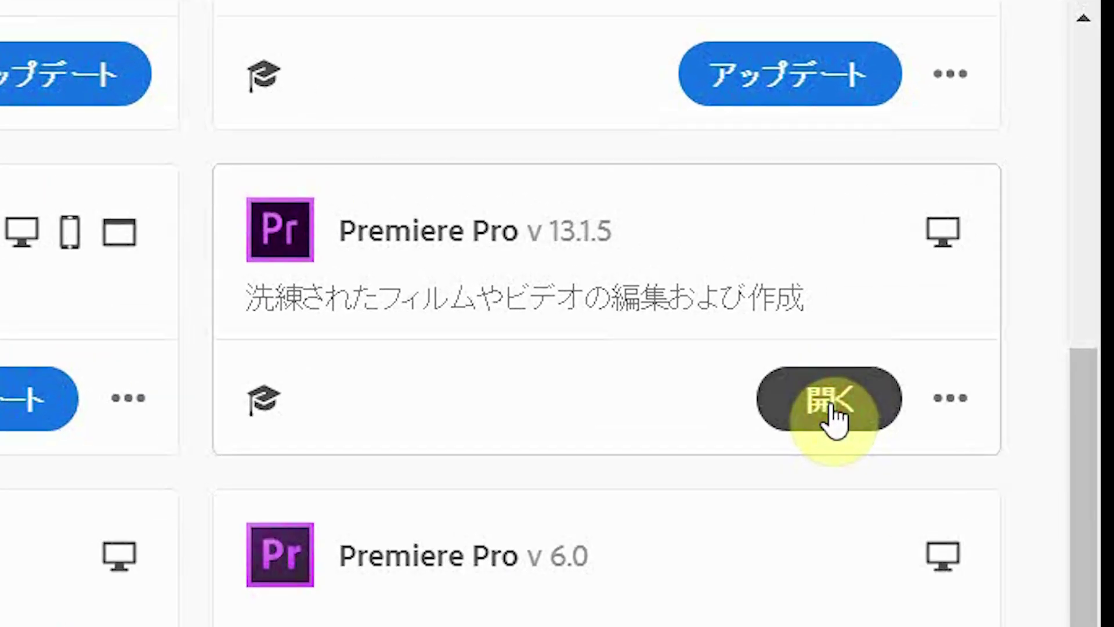
{"action": "left_click", "coordinate": [834, 417]}
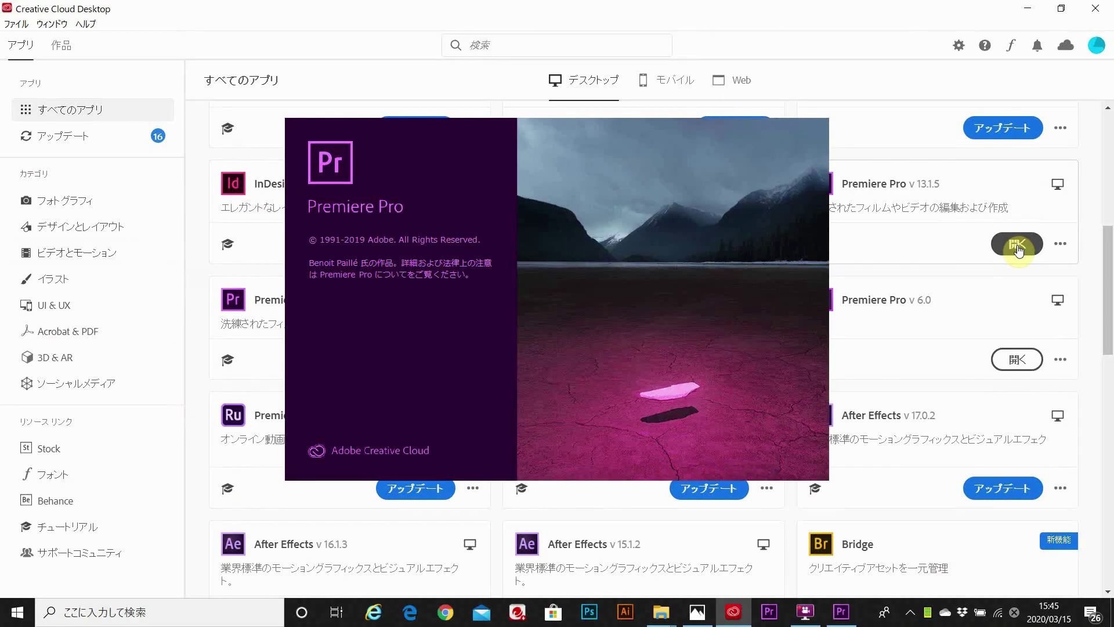
{"action": "left_click", "coordinate": [1029, 12]}
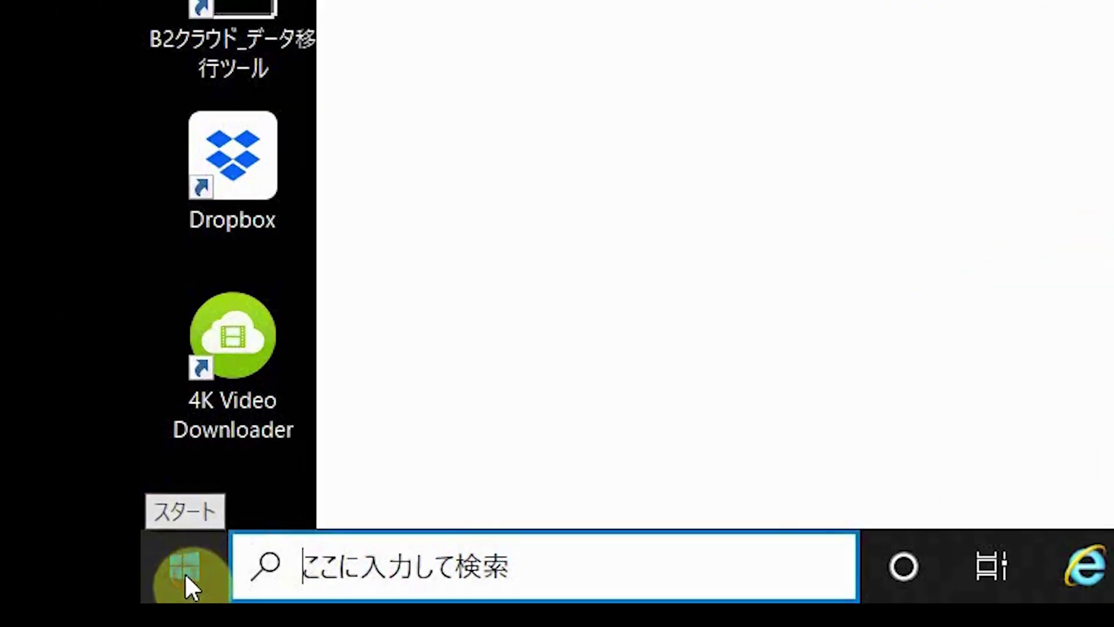
Start Adobe Premiere Pro 2020 from the Start menu app list
{"action": "left_click", "coordinate": [18, 617]}
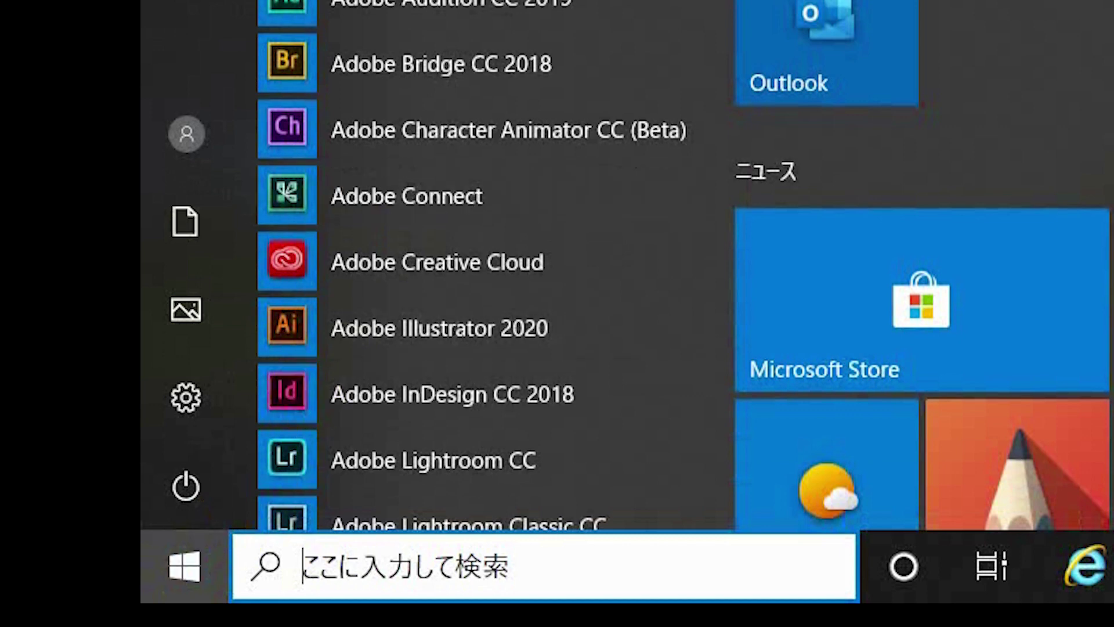
{"action": "scroll", "coordinate": [517, 305], "scroll_direction": "down", "scroll_amount": 5}
{"action": "scroll", "coordinate": [518, 305], "scroll_direction": "down", "scroll_amount": 8}
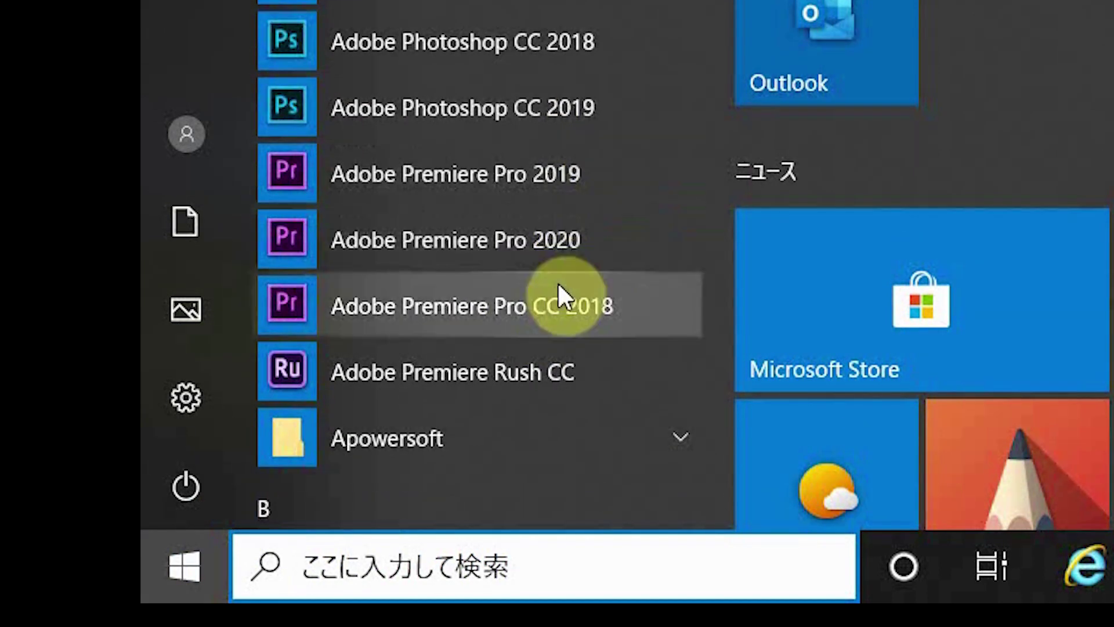
{"action": "left_click", "coordinate": [558, 244]}
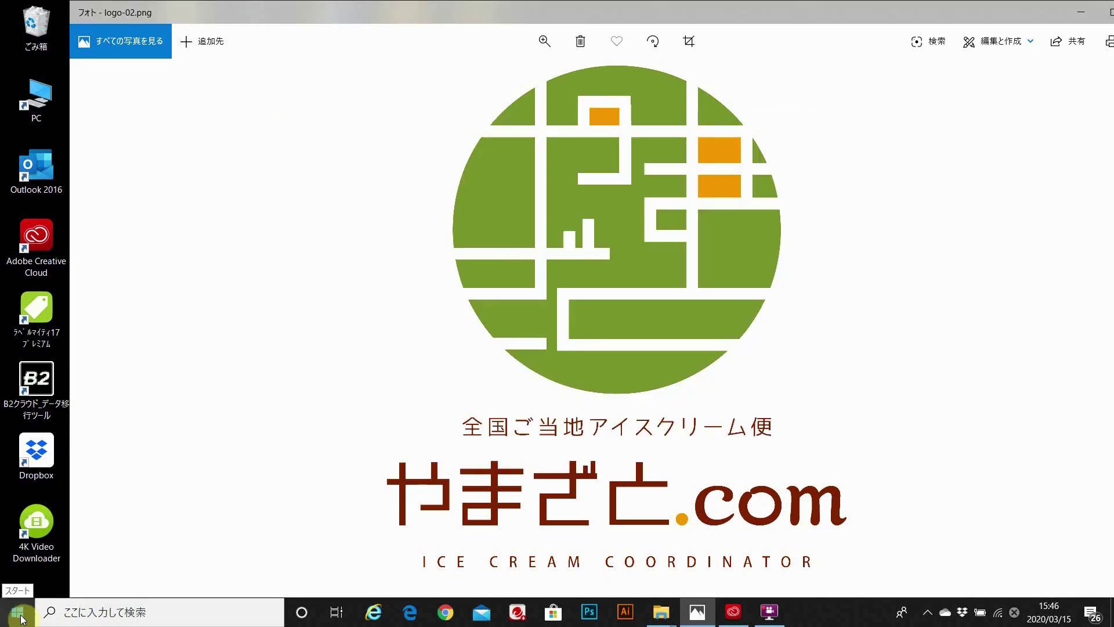
Pin Adobe Premiere Pro 2020 to the taskbar from its Start menu entry
{"action": "left_click", "coordinate": [17, 612]}
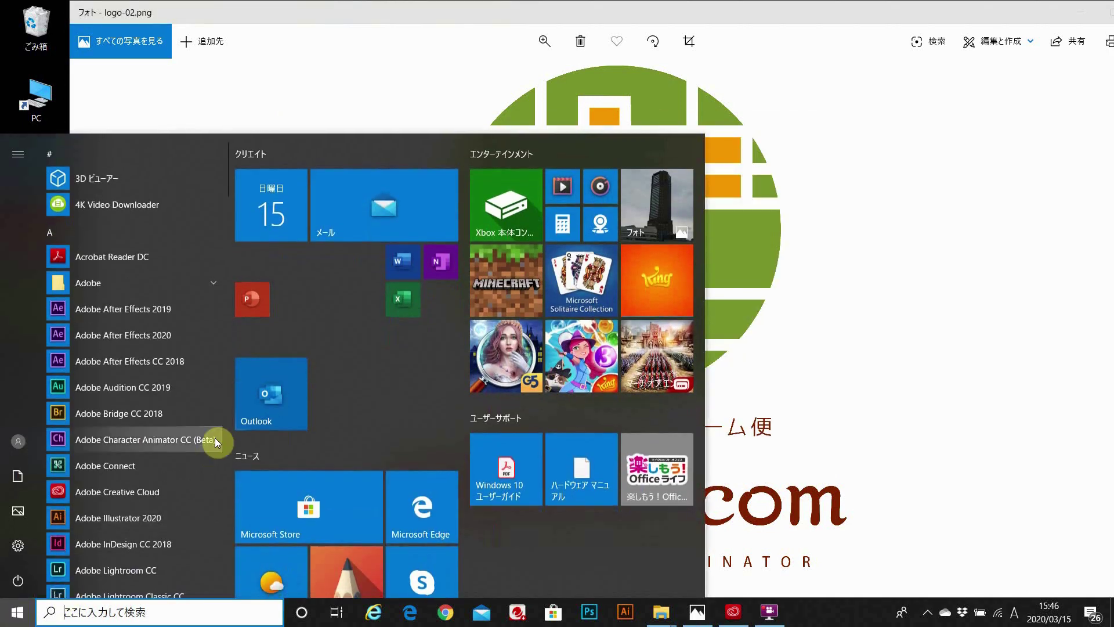
{"action": "scroll", "coordinate": [185, 463], "scroll_direction": "down", "scroll_amount": 5}
{"action": "scroll", "coordinate": [151, 474], "scroll_direction": "down", "scroll_amount": 3}
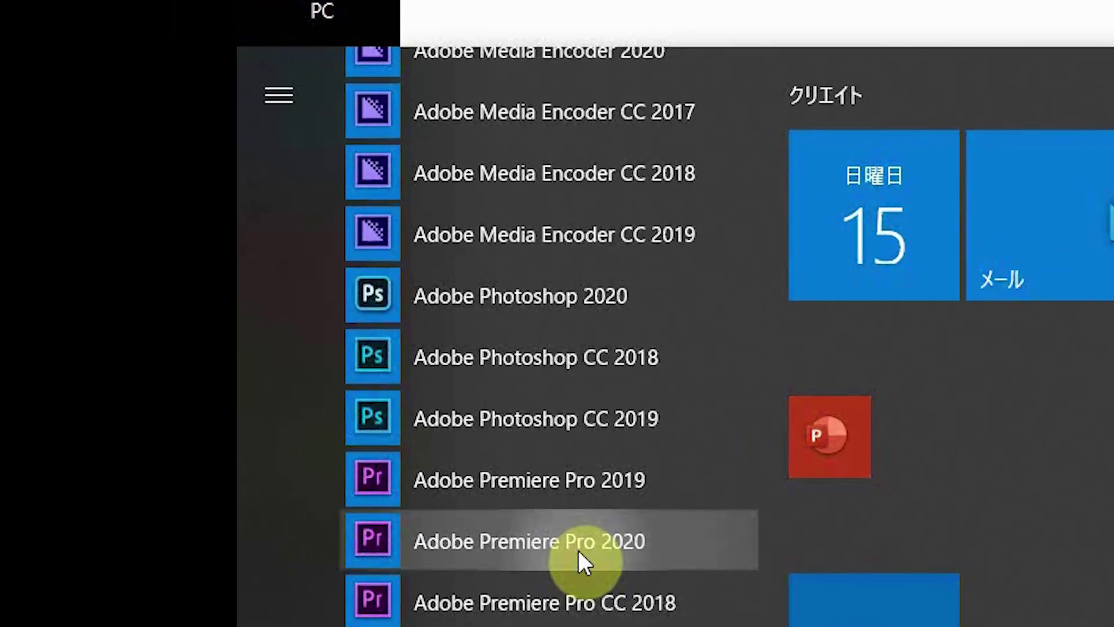
{"action": "right_click", "coordinate": [578, 550]}
{"action": "scroll", "coordinate": [577, 548], "scroll_direction": "down", "scroll_amount": 1}
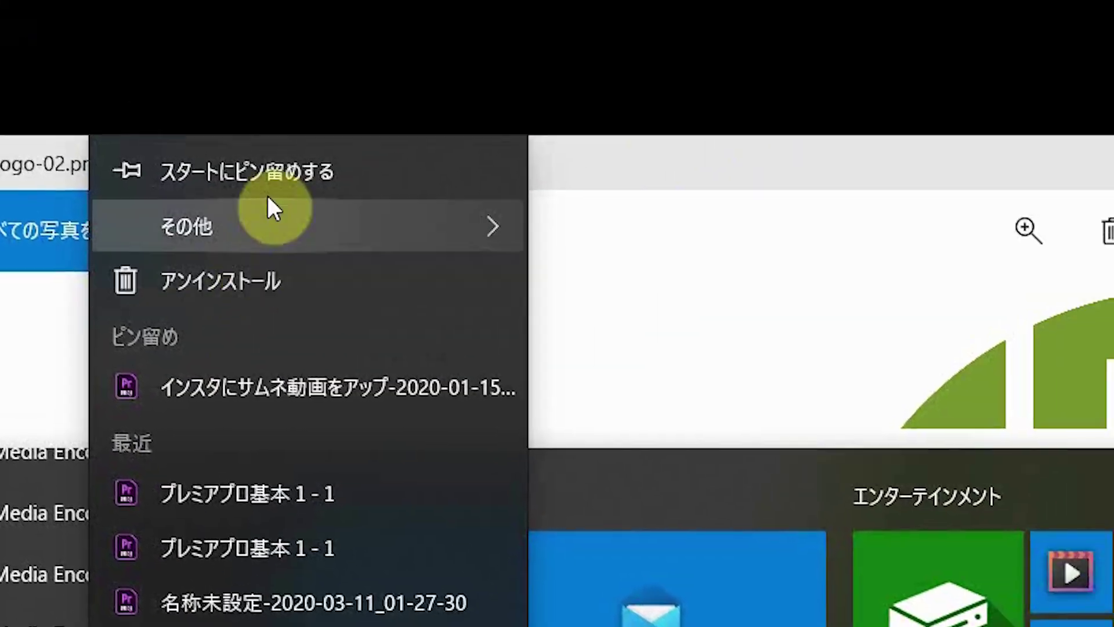
{"action": "mouse_move", "coordinate": [256, 225]}
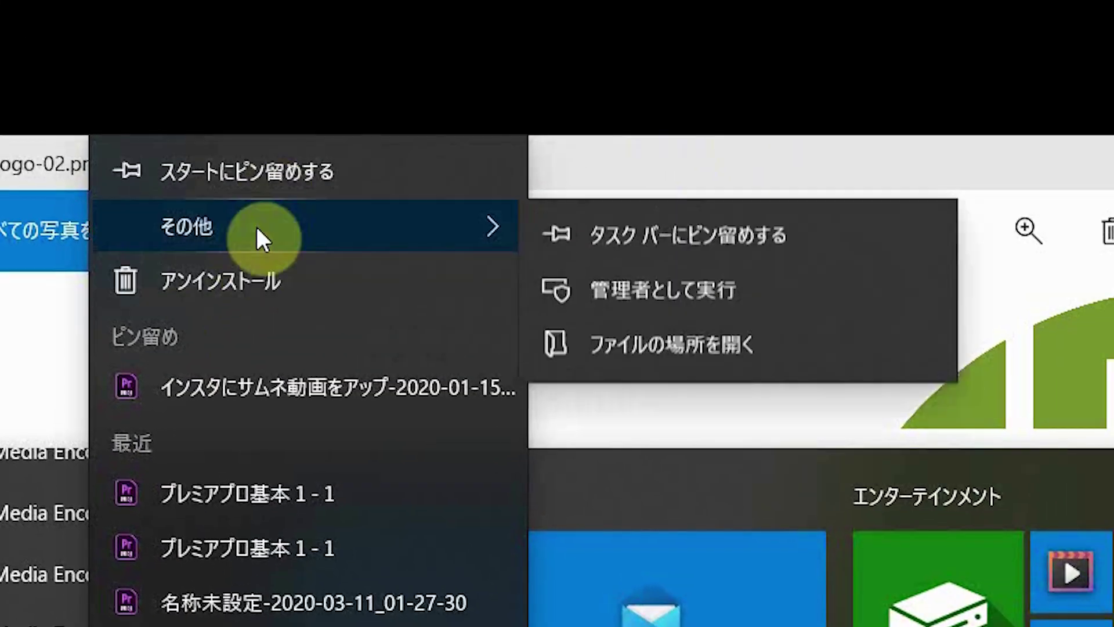
{"action": "left_click", "coordinate": [630, 240]}
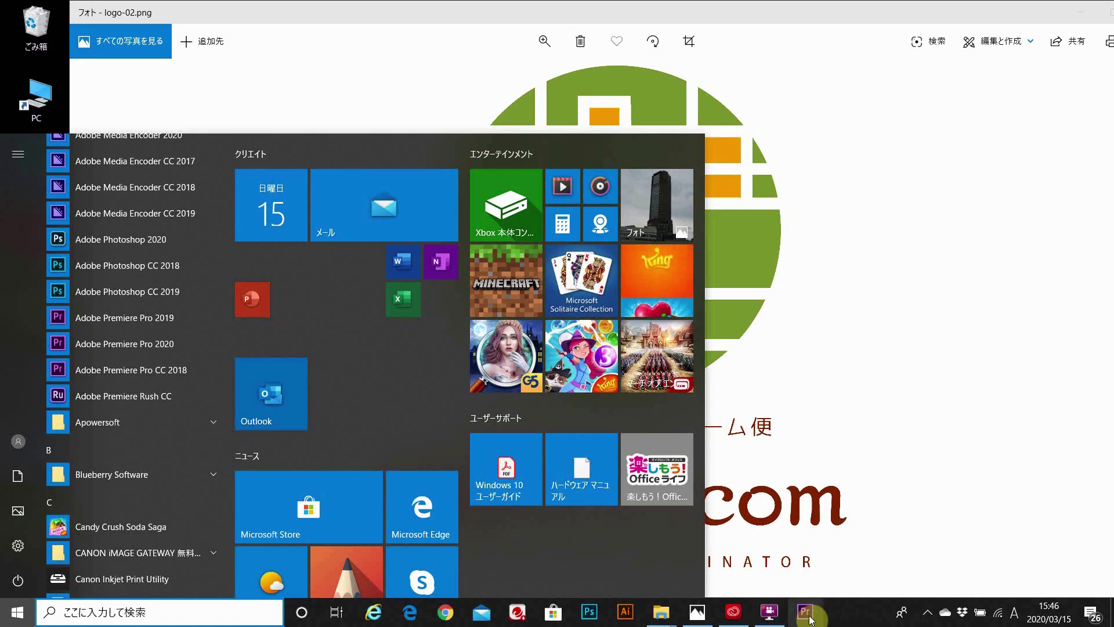
Start Premiere Pro 2020 from its pinned taskbar icon and scroll to the recent projects list
{"action": "left_click", "coordinate": [811, 620]}
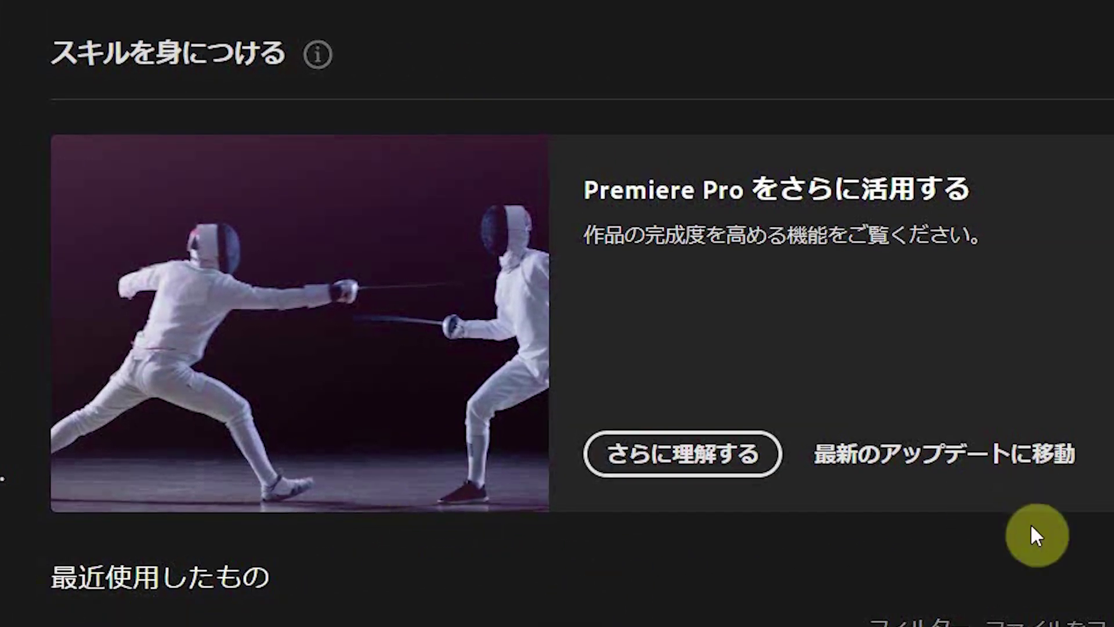
{"action": "scroll", "coordinate": [1036, 535], "scroll_direction": "down", "scroll_amount": 5}
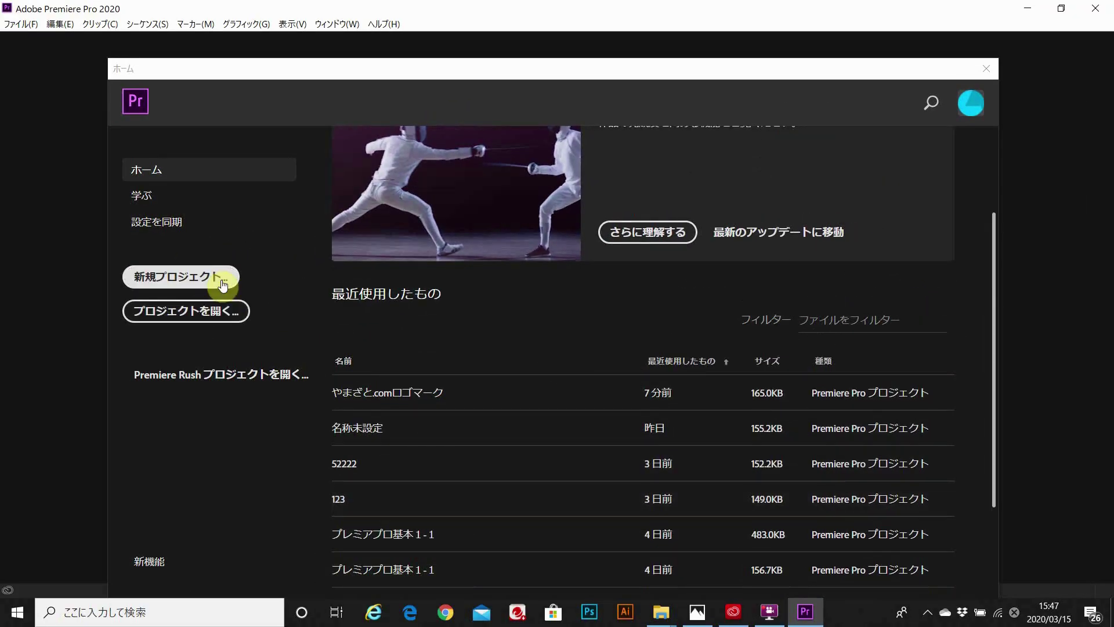
Start a new project and name it やまざと.comロゴマーク
{"action": "left_click", "coordinate": [221, 283]}
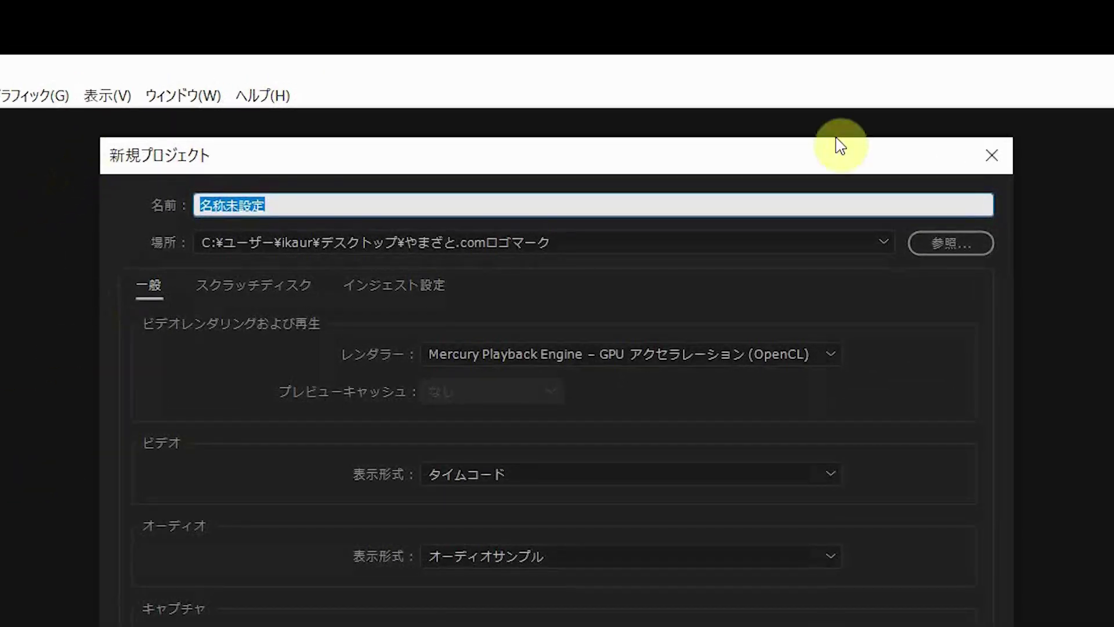
{"action": "left_click", "coordinate": [322, 204]}
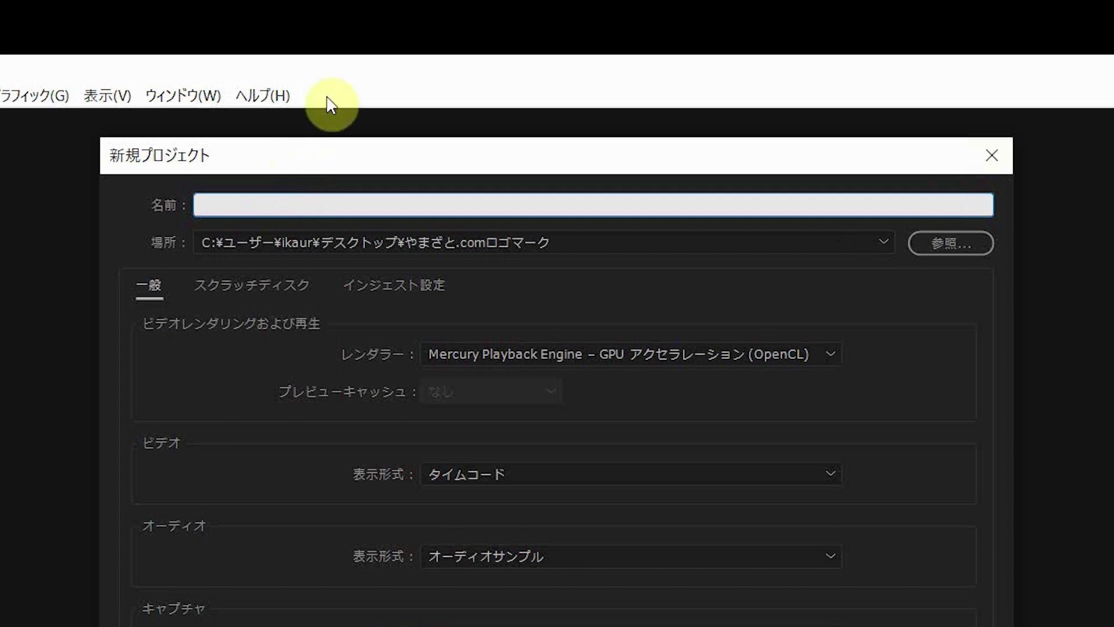
{"action": "type", "text": "va"}
{"action": "key", "text": "BackSpace"}
{"action": "key", "text": "BackSpace"}
{"action": "key", "text": "Zenkaku_Hankaku"}
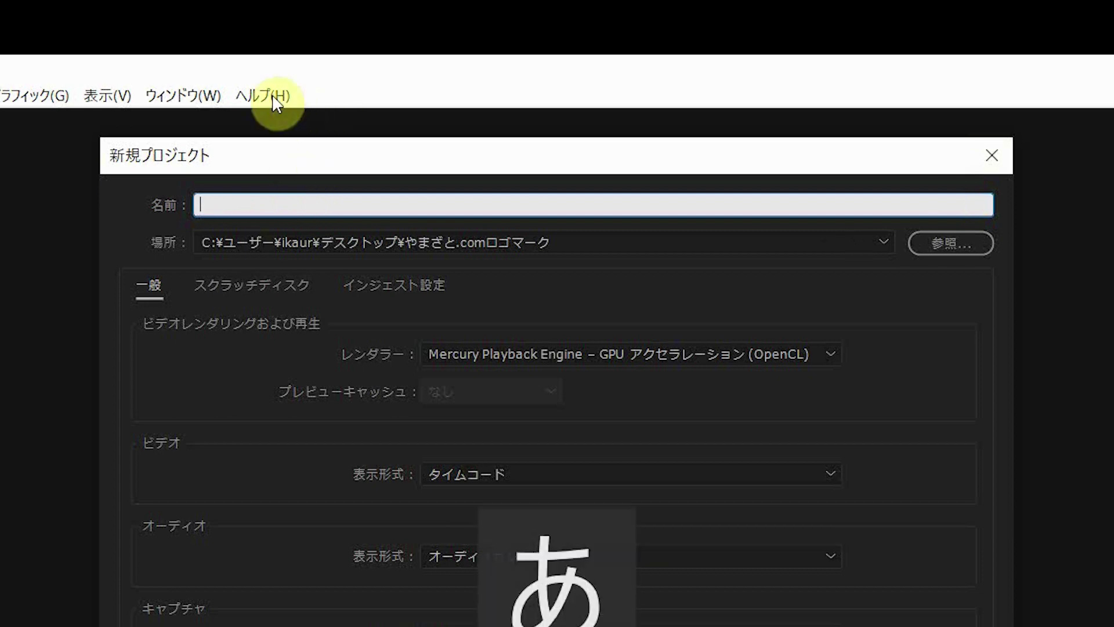
{"action": "type", "text": "やまざと"}
{"action": "key", "text": "Return"}
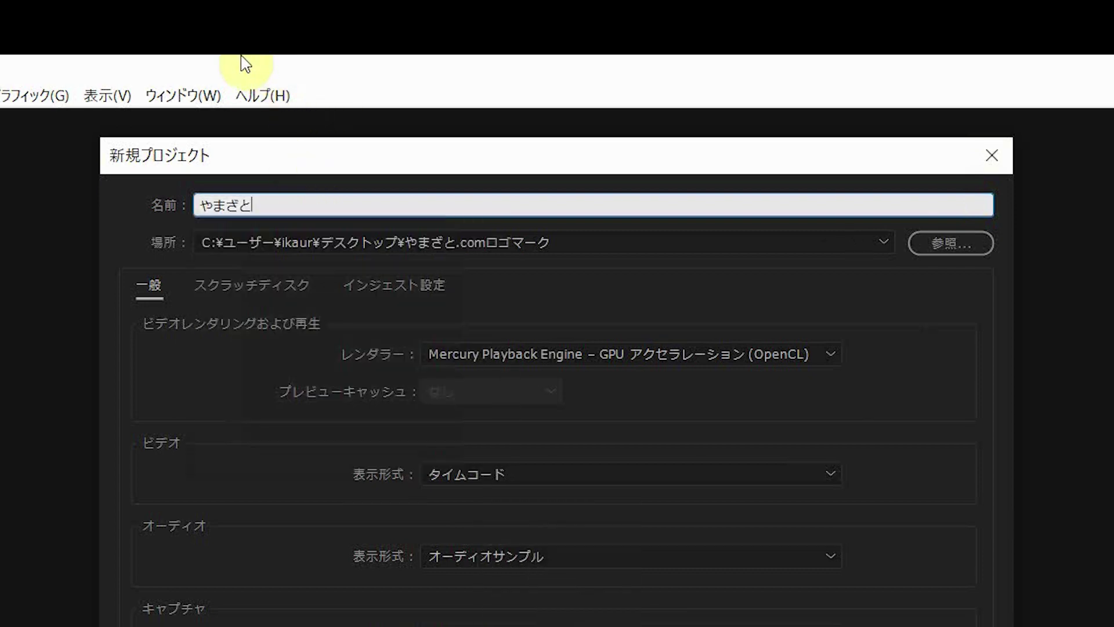
{"action": "type", "text": ".com"}
{"action": "type", "text": "ロゴマーク"}
{"action": "key", "text": "Return"}
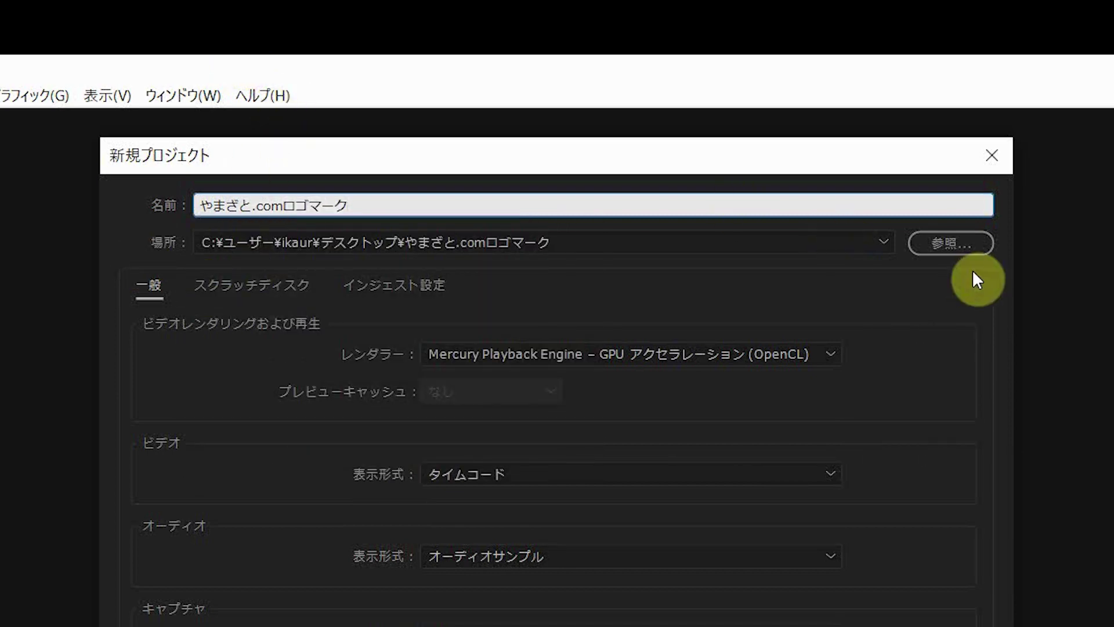
Save the project in the desktop やまざと.comロゴマーク folder and create it
{"action": "left_click", "coordinate": [954, 238]}
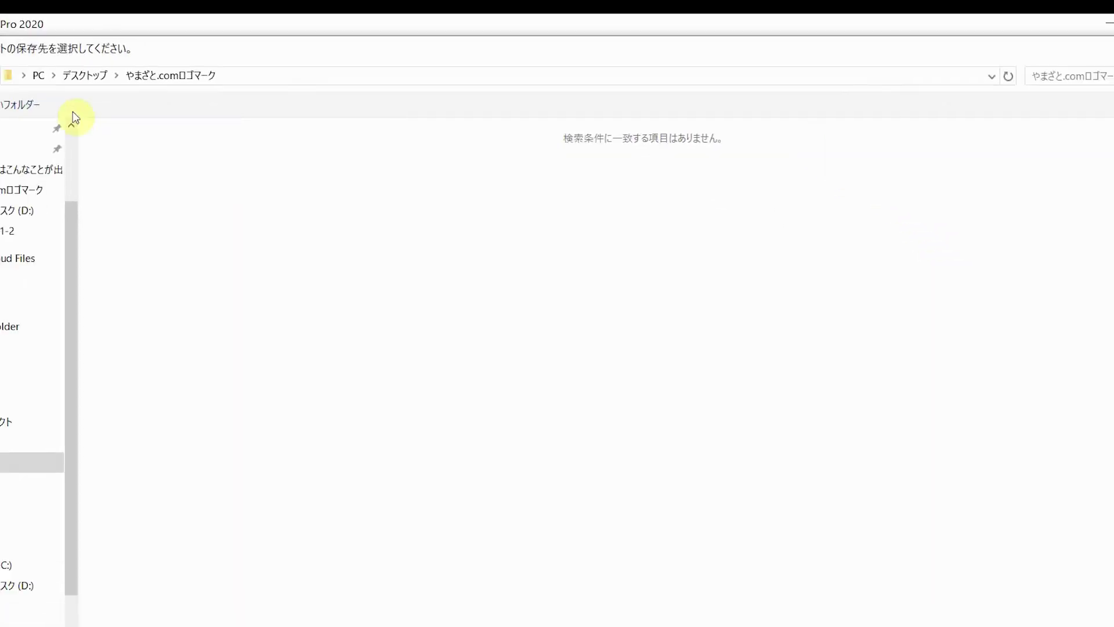
{"action": "left_click", "coordinate": [114, 149]}
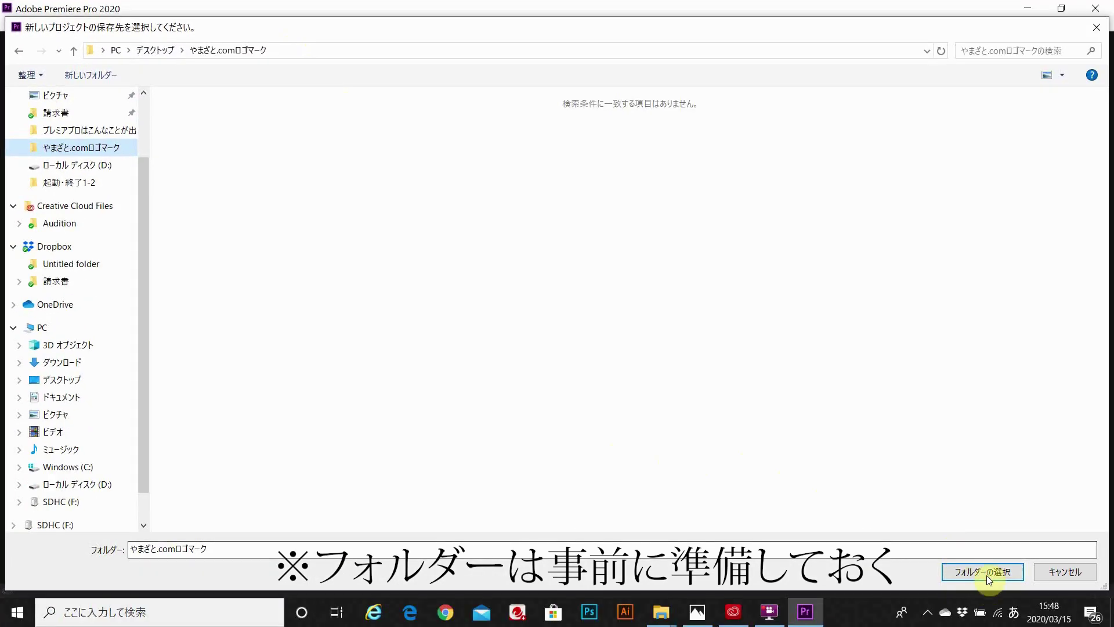
{"action": "left_click", "coordinate": [987, 573]}
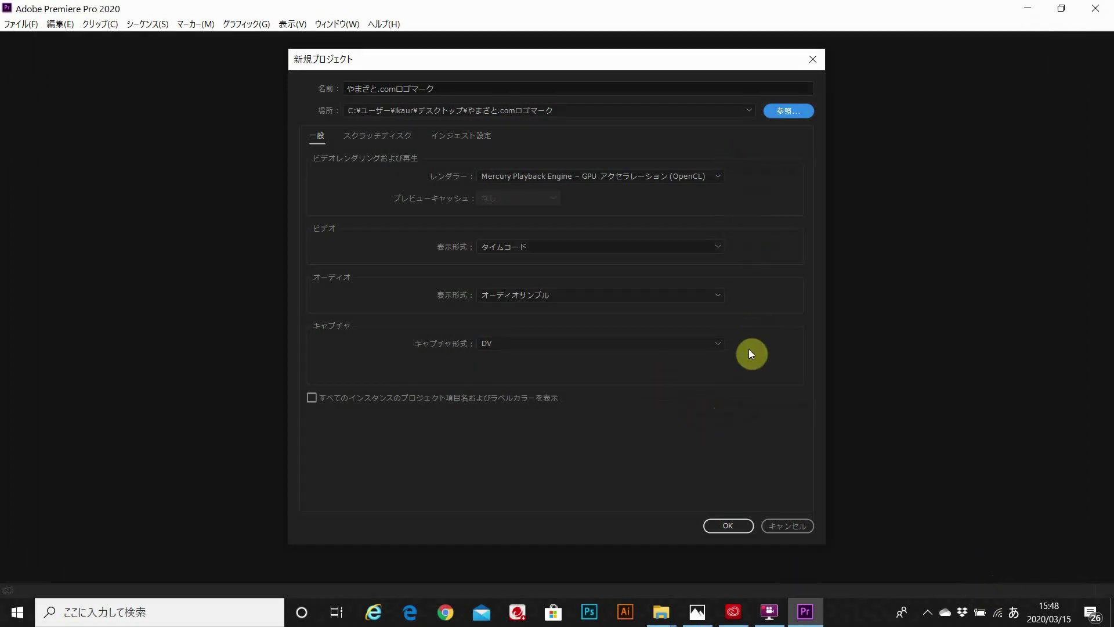
{"action": "left_click", "coordinate": [722, 528]}
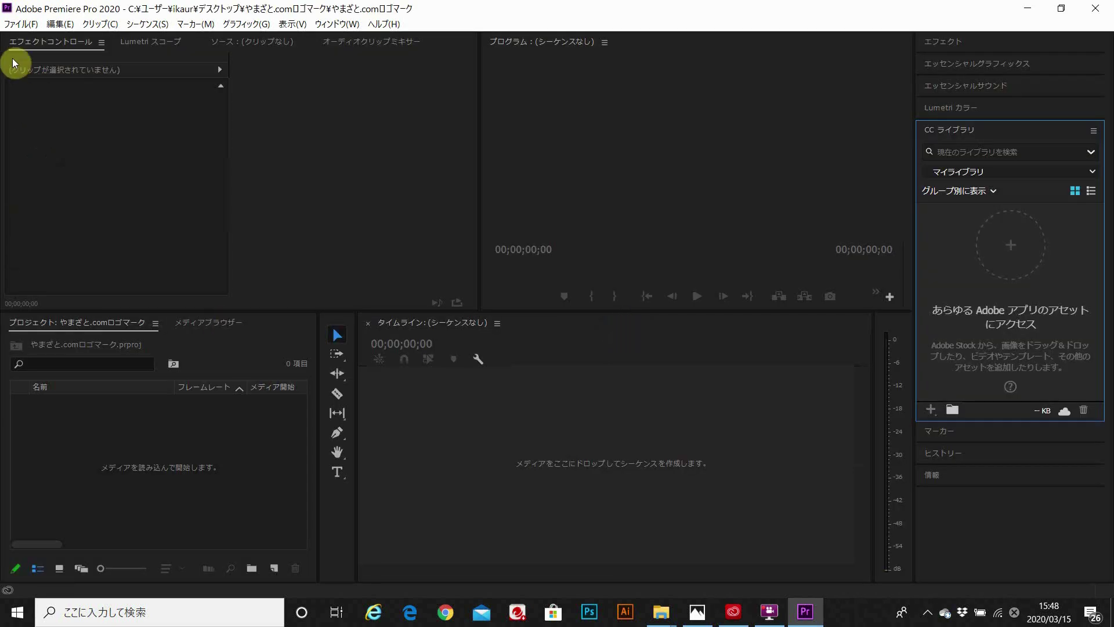
{"action": "left_click", "coordinate": [21, 24]}
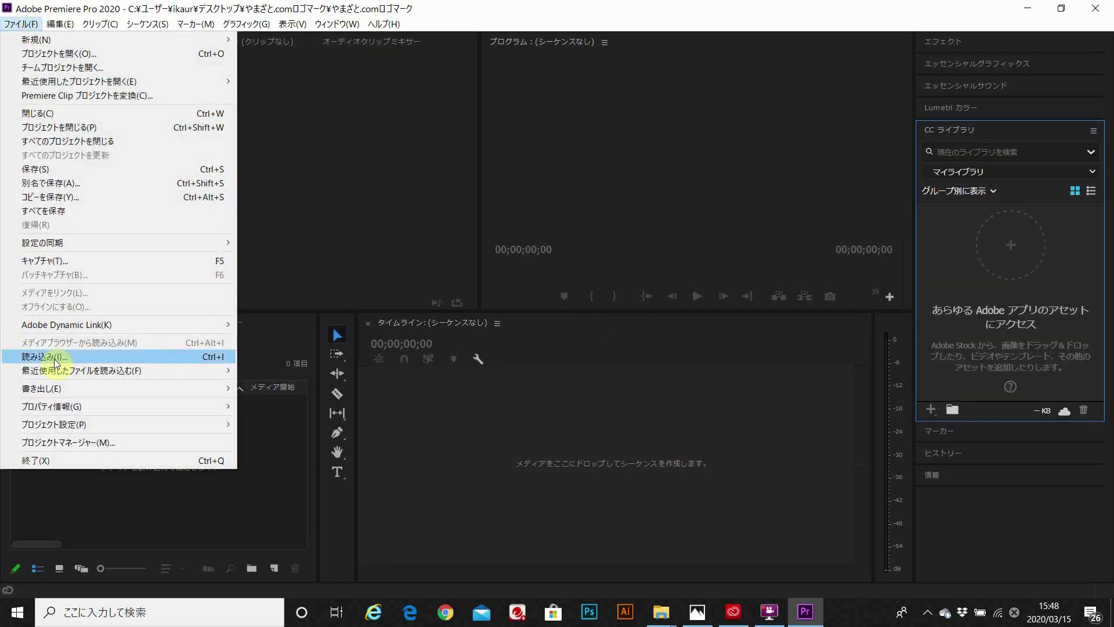
Import やまざとモーションロゴ納品.mp4 and drag the clip onto the timeline as a new sequence
{"action": "left_click", "coordinate": [54, 358]}
{"action": "double_click", "coordinate": [267, 137]}
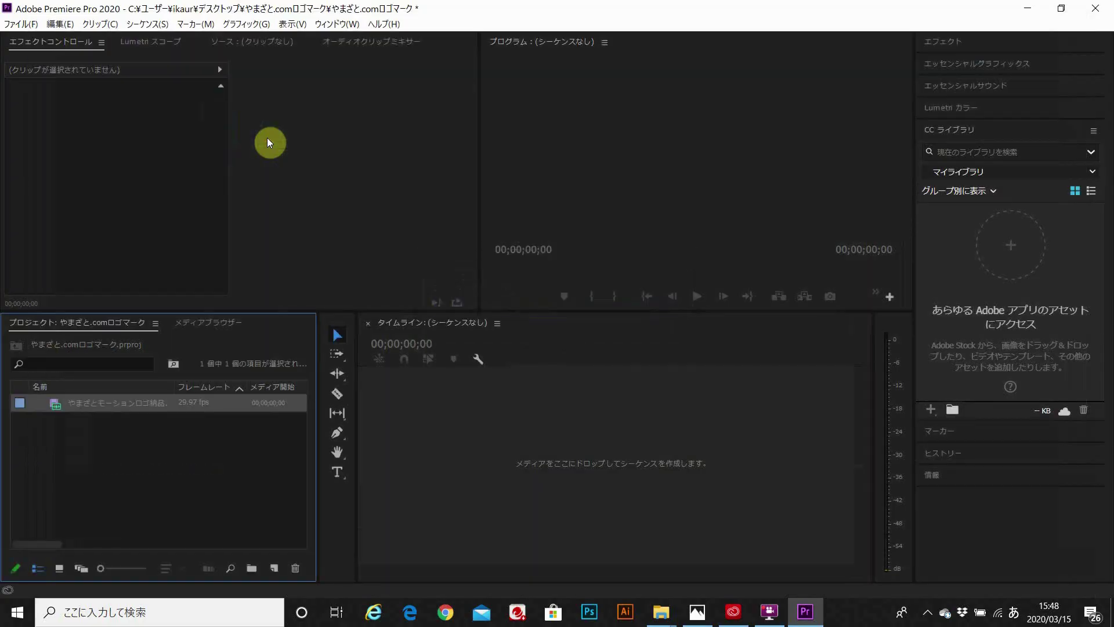
{"action": "left_click_drag", "start_coordinate": [90, 402], "coordinate": [436, 413]}
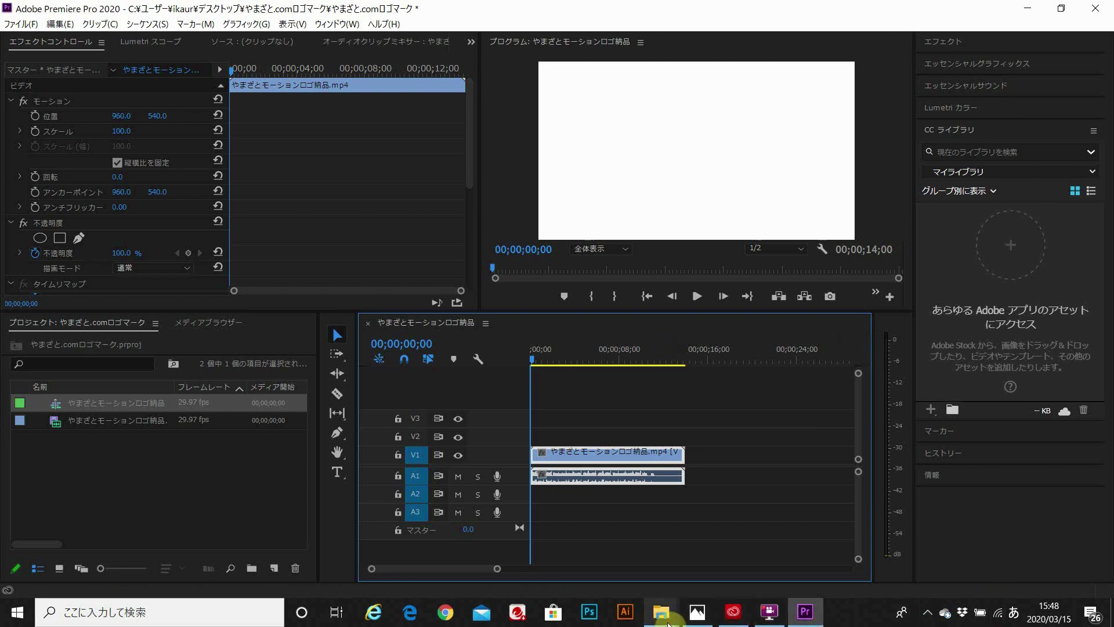
{"action": "mouse_move", "coordinate": [668, 621]}
{"action": "left_click", "coordinate": [588, 577]}
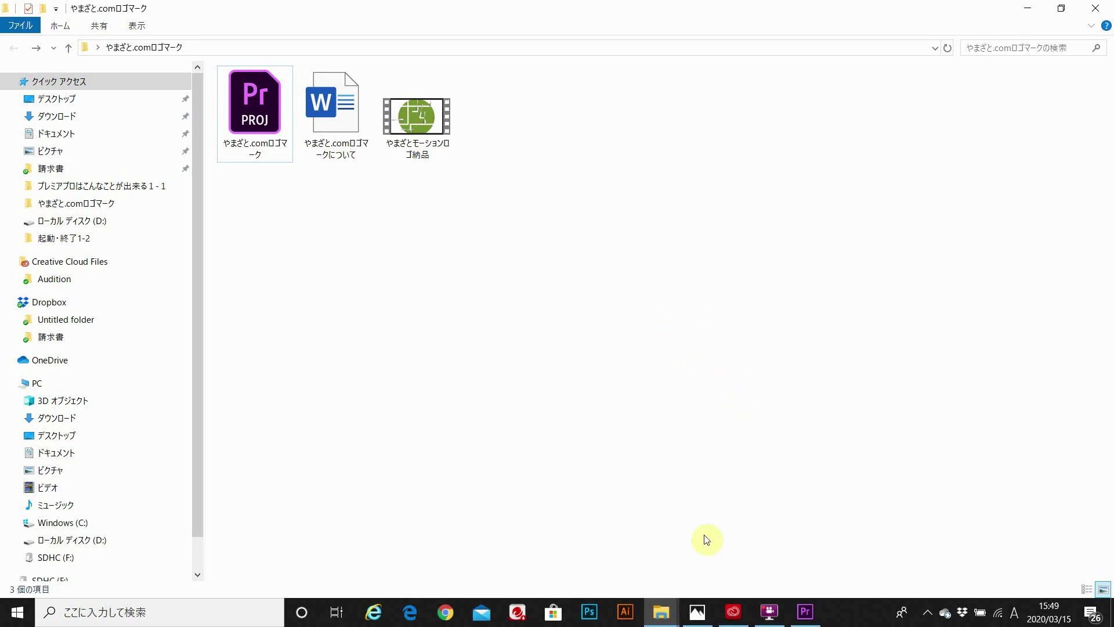
Switch to the adobeを安く購入する方法 folder window, then minimise both folder windows to return to Premiere
{"action": "left_click", "coordinate": [670, 615]}
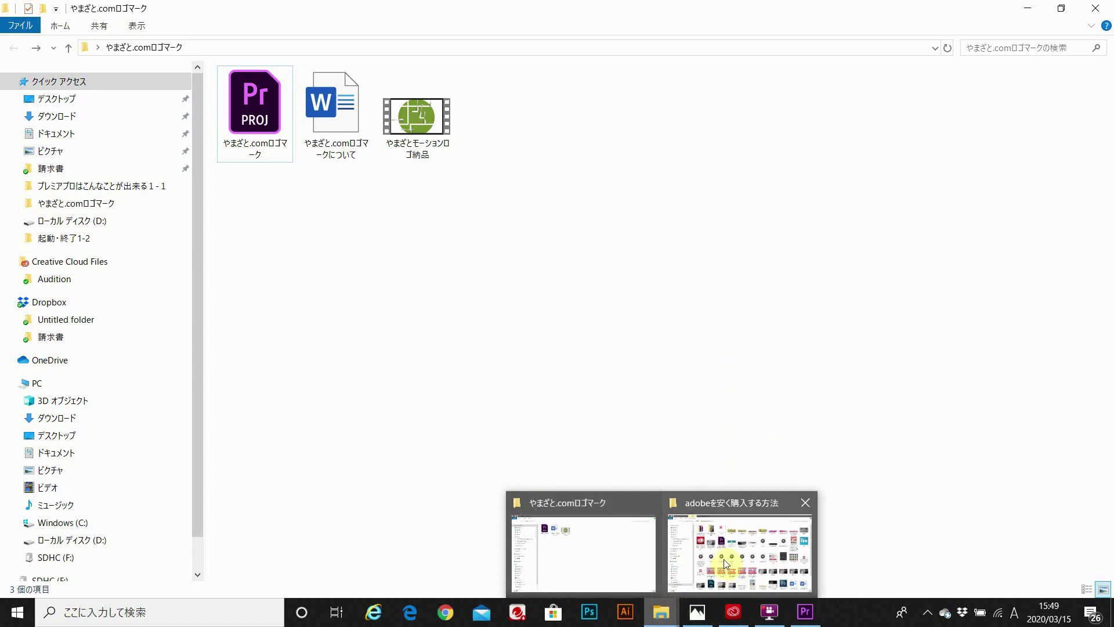
{"action": "left_click", "coordinate": [726, 557]}
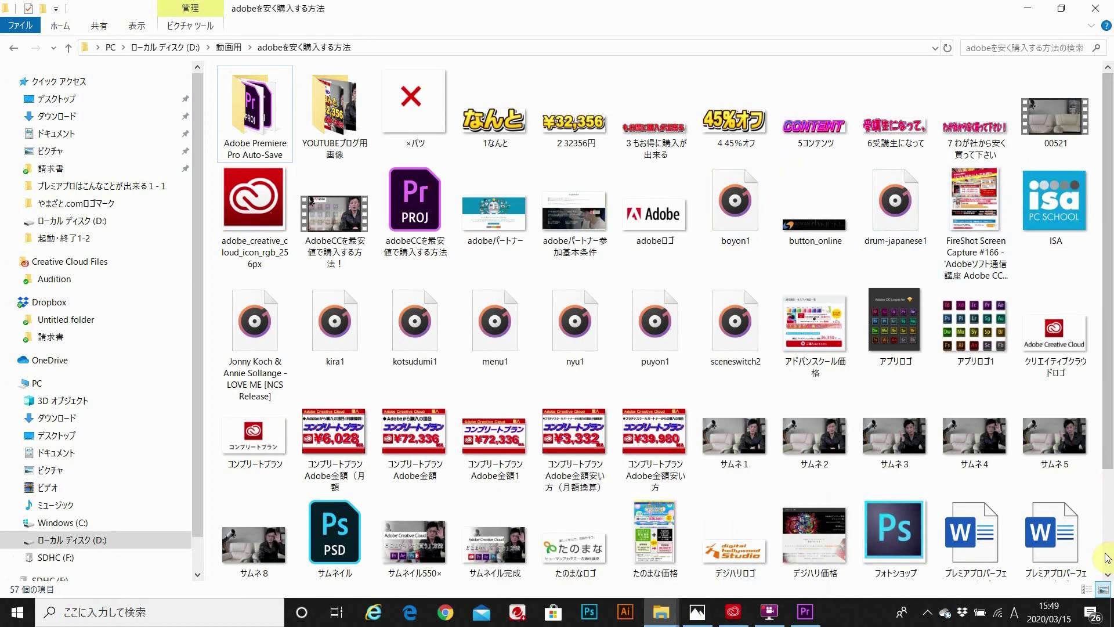
{"action": "left_click", "coordinate": [1035, 13]}
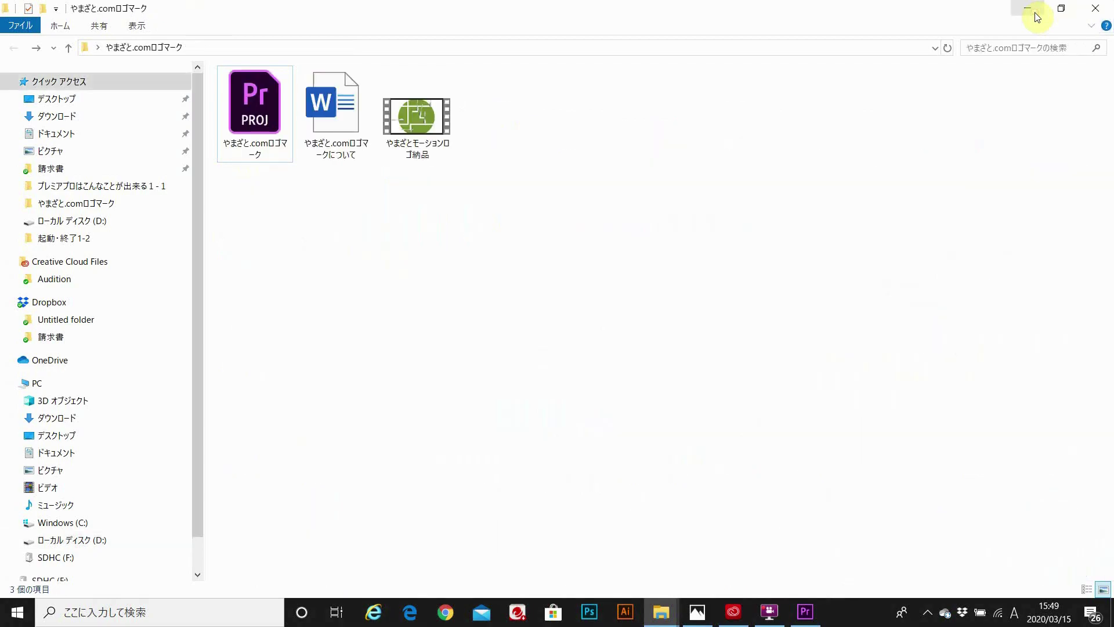
{"action": "left_click", "coordinate": [1037, 15]}
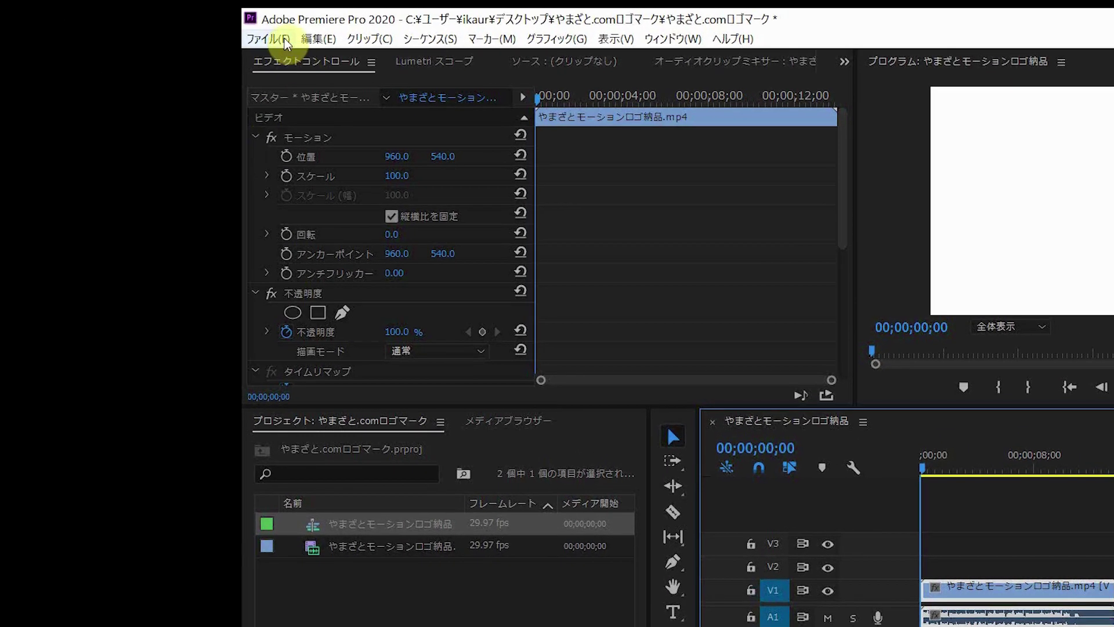
Close Premiere Pro, saving the やまざと.comロゴマーク project when prompted
{"action": "left_click", "coordinate": [69, 27]}
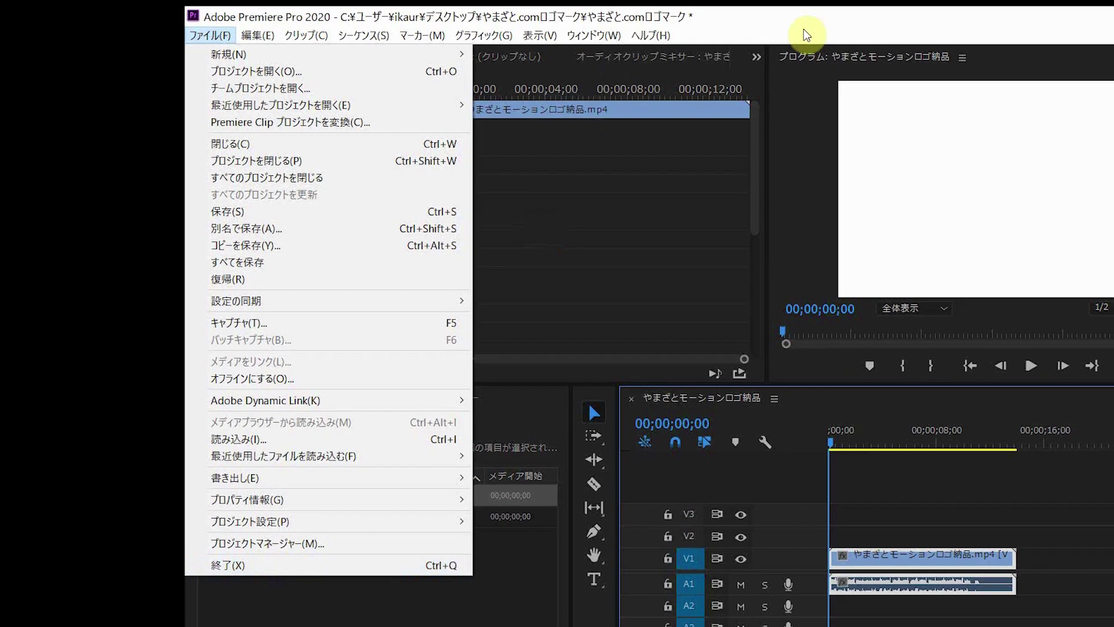
{"action": "left_click", "coordinate": [510, 20]}
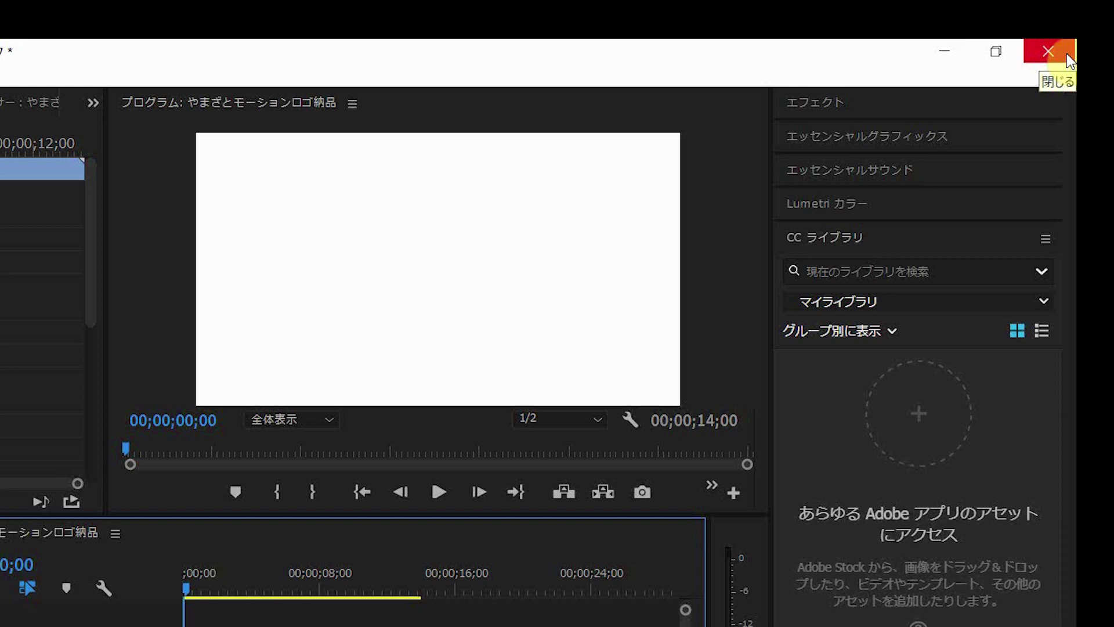
{"action": "left_click", "coordinate": [1068, 56]}
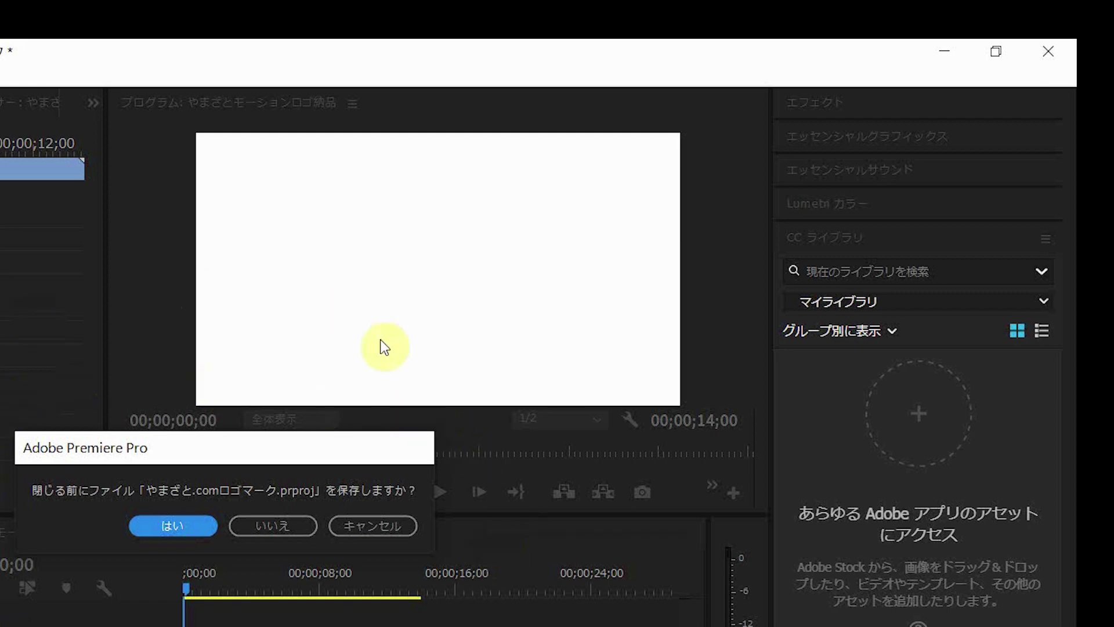
{"action": "left_click", "coordinate": [171, 525]}
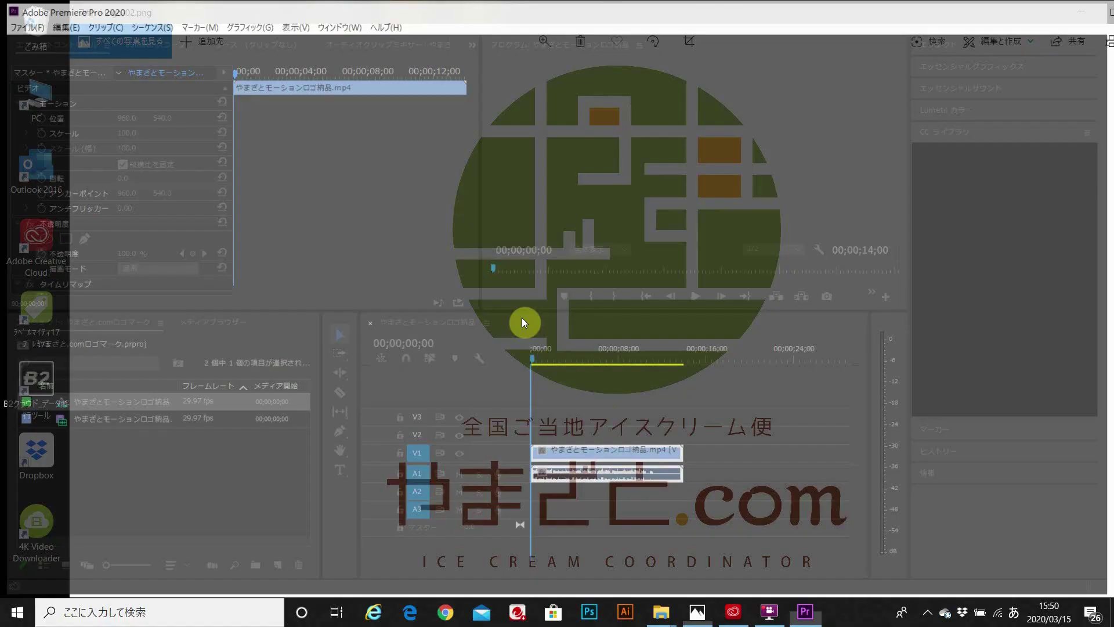